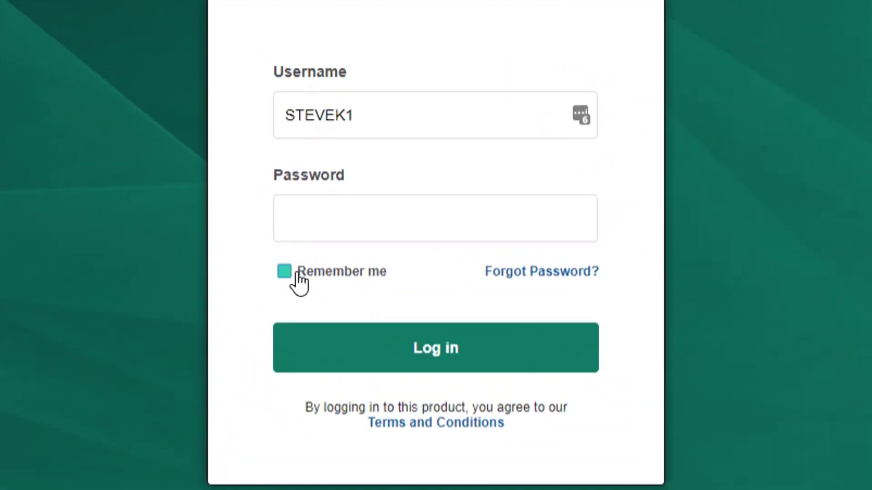
Tick Remember me, try logging in with the account password, then open Forgot Password
left_click(348, 220)
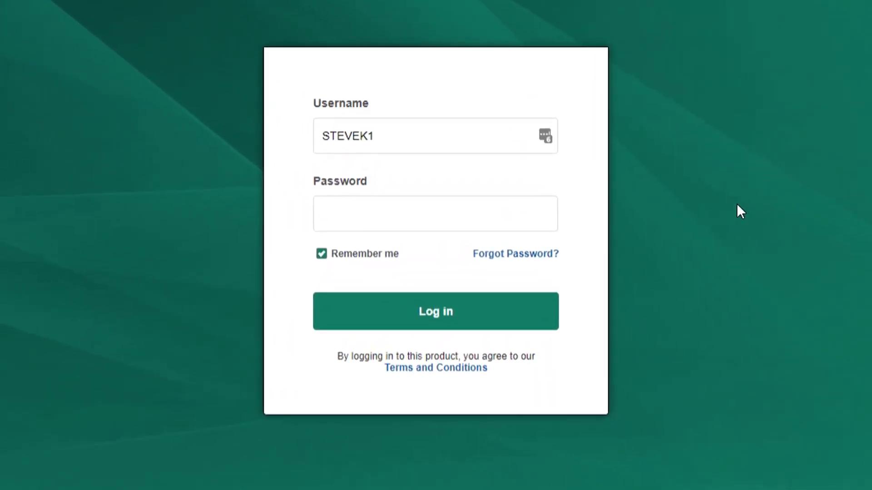
left_click(361, 213)
type("****")
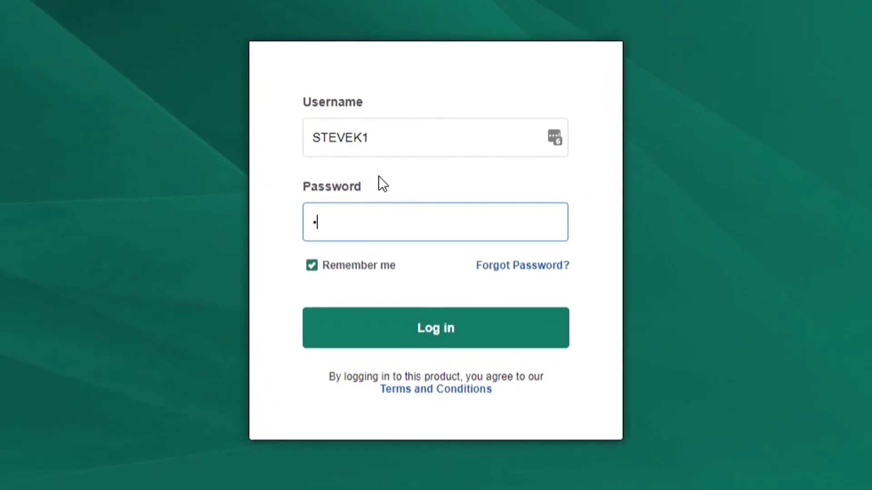
type("************")
left_click(393, 341)
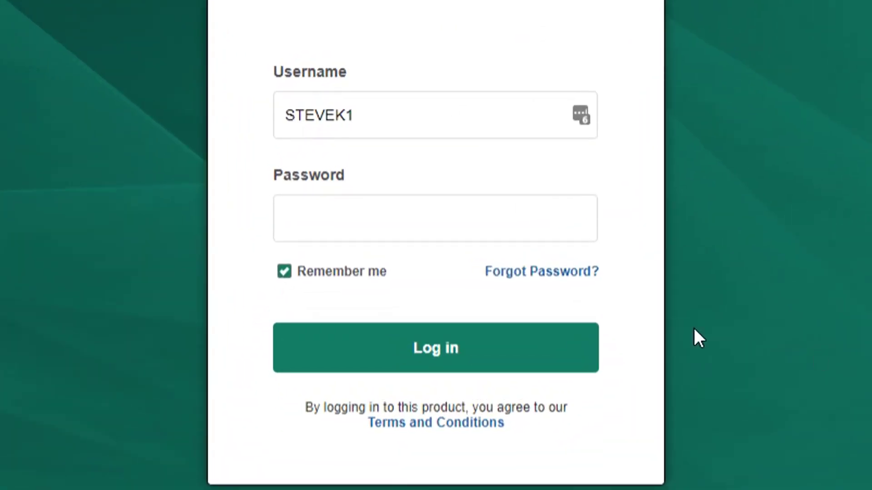
left_click(569, 275)
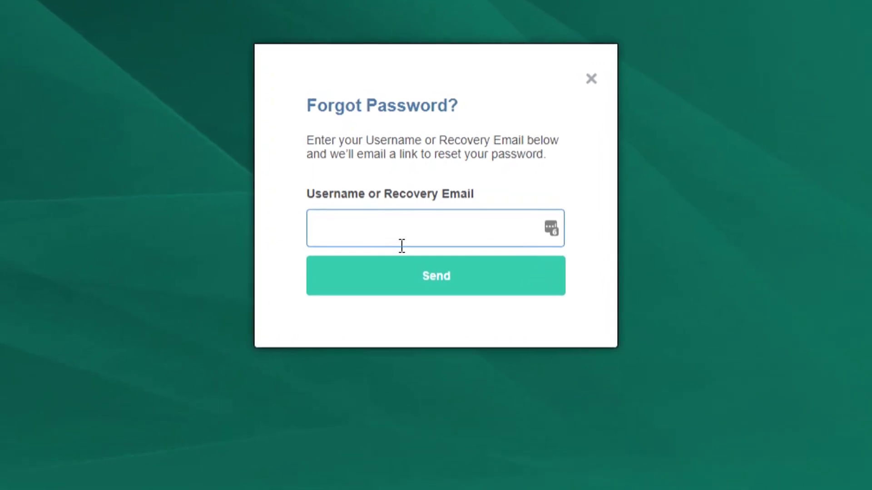
Request a password reset link for the account's username
type("stevek1")
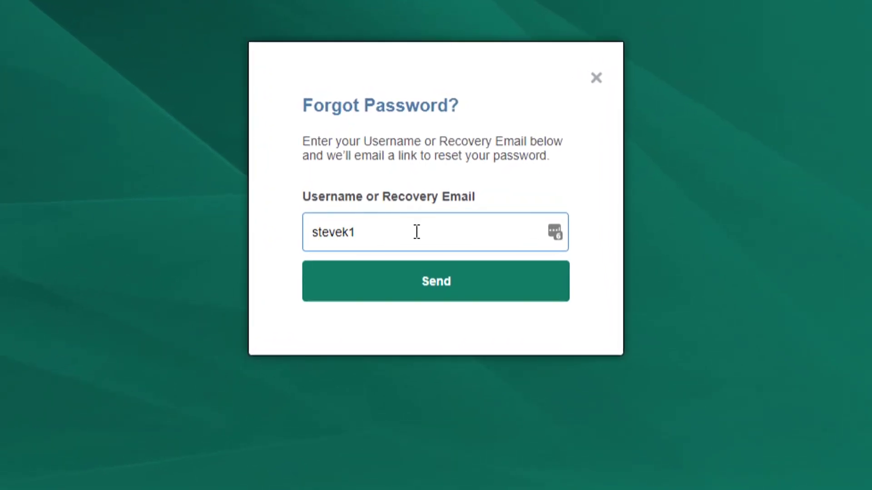
left_click(440, 291)
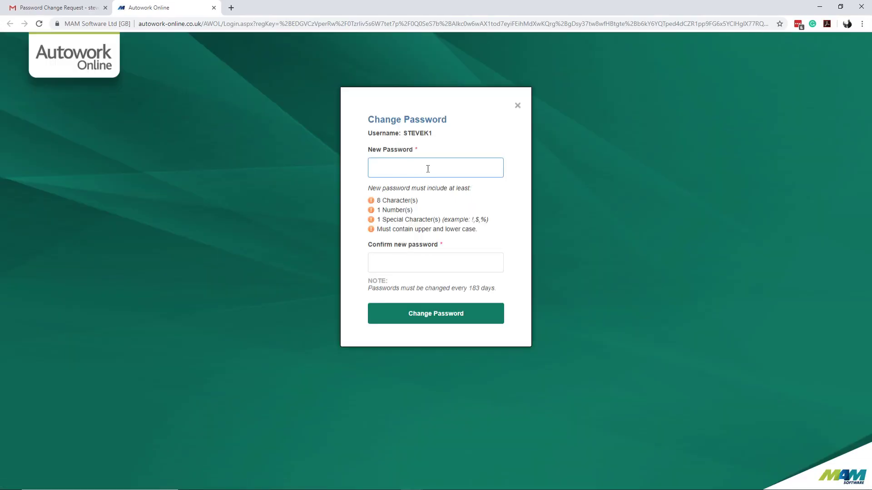
Review the password rules and submit a new password with its confirmation
left_click_drag(493, 232, 331, 224)
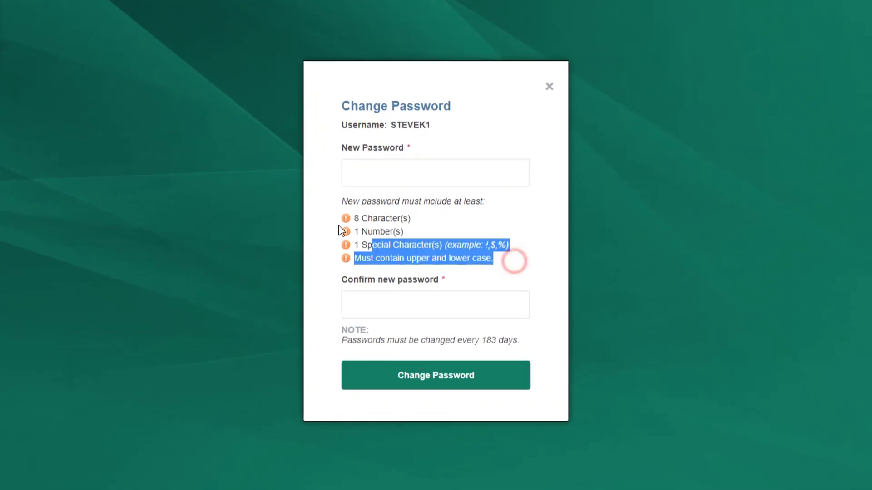
left_click(506, 262)
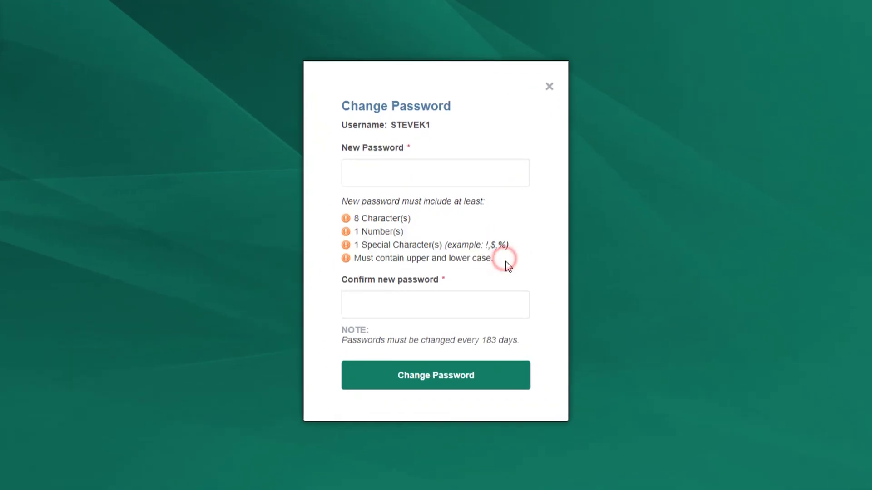
left_click(414, 175)
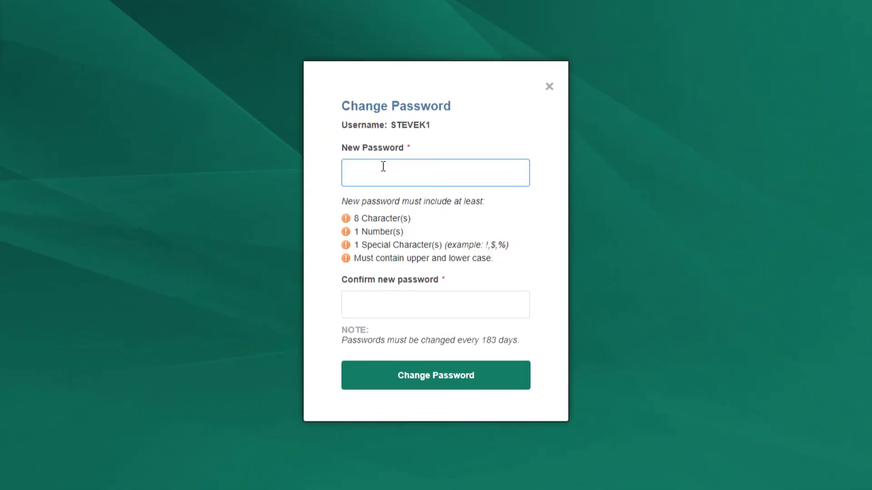
type("!Abcde1234")
left_click(377, 314)
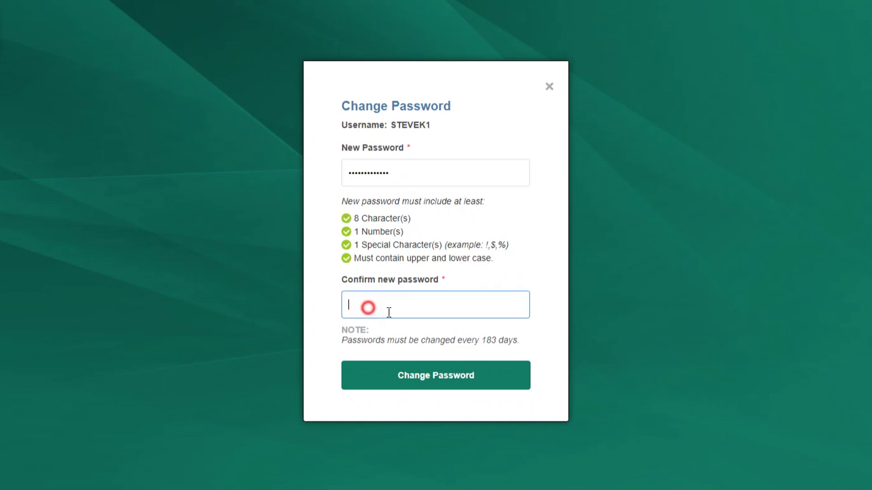
type("!Abcde12345!")
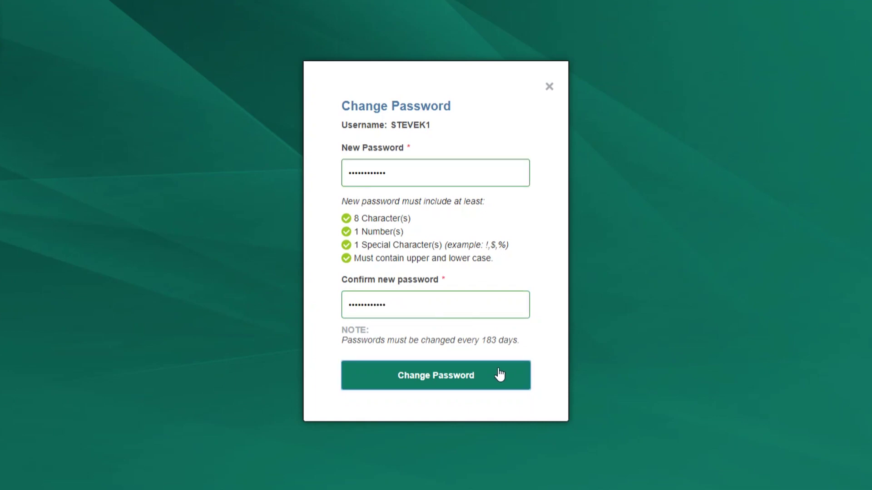
left_click(439, 375)
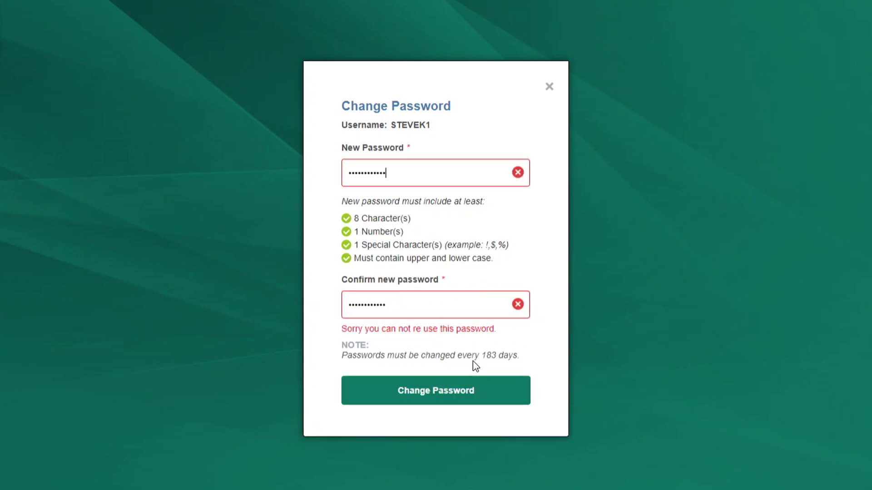
Append an extra digit to the rejected password, retype the confirmation, and resubmit
type("1")
left_click(438, 316)
type("!Abcde12345!1")
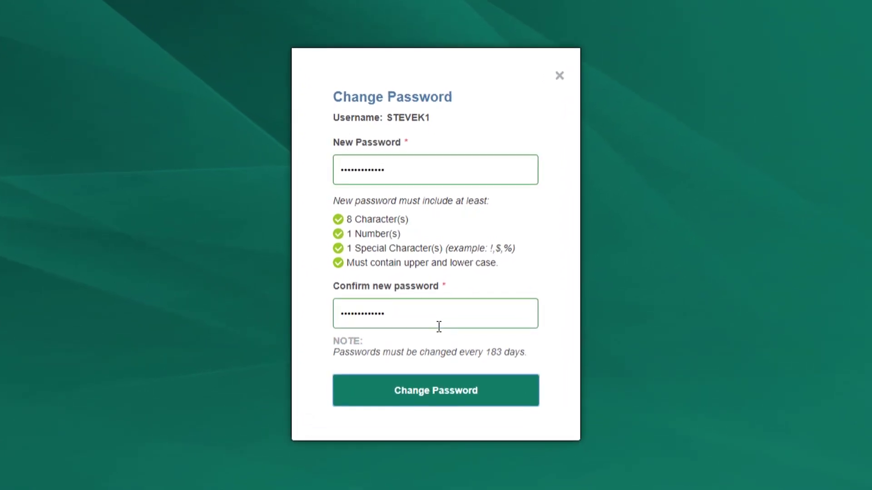
left_click(458, 367)
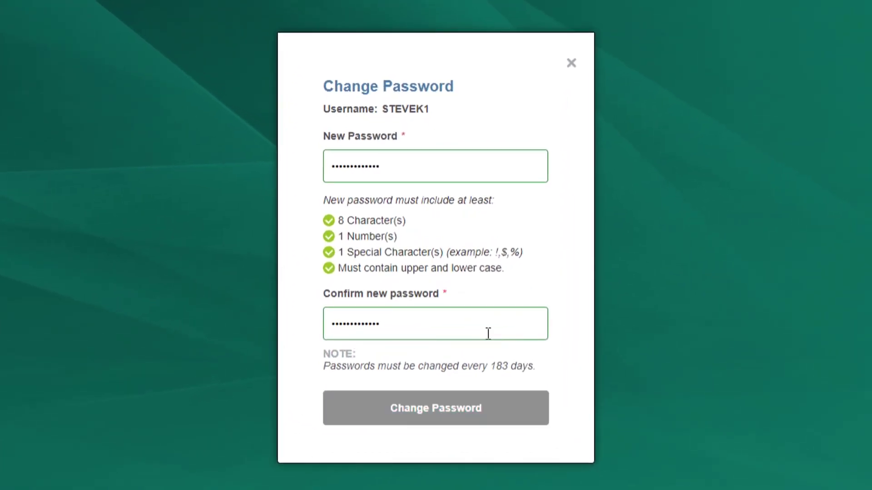
key("Tab")
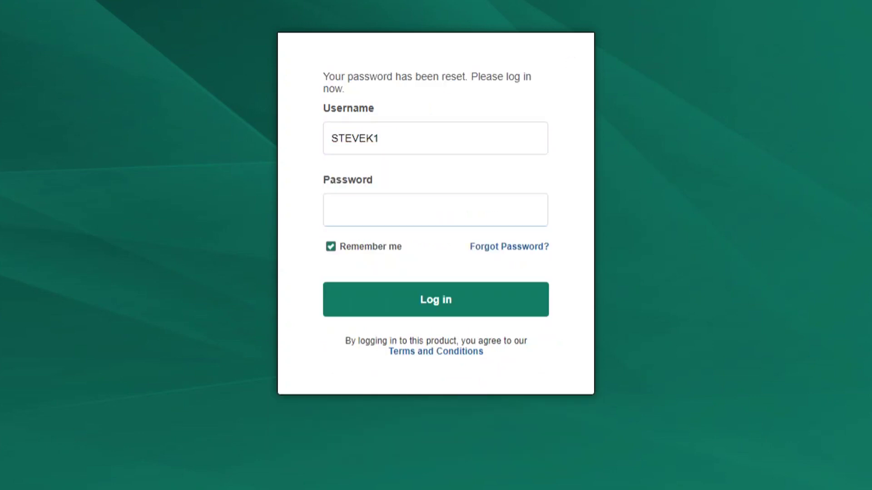
Log in with the pasted new password and open DATABASE > My Account
left_click(379, 208)
key("ctrl+v")
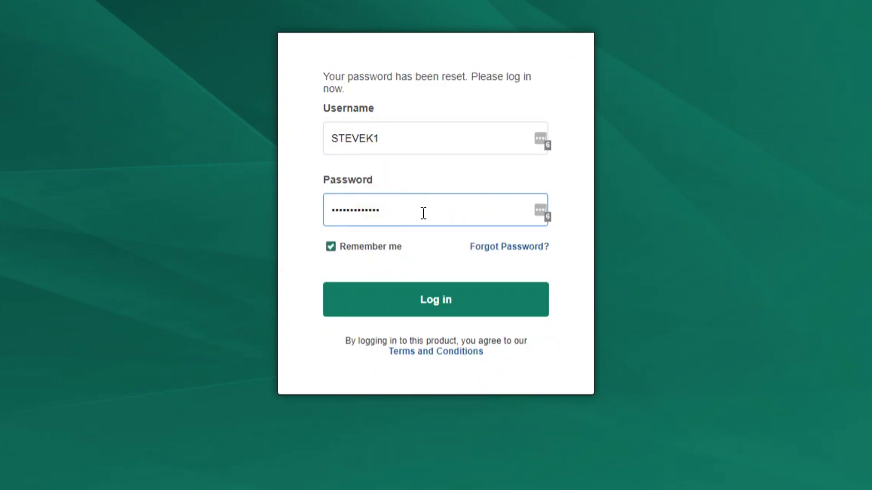
left_click(420, 213)
left_click(454, 300)
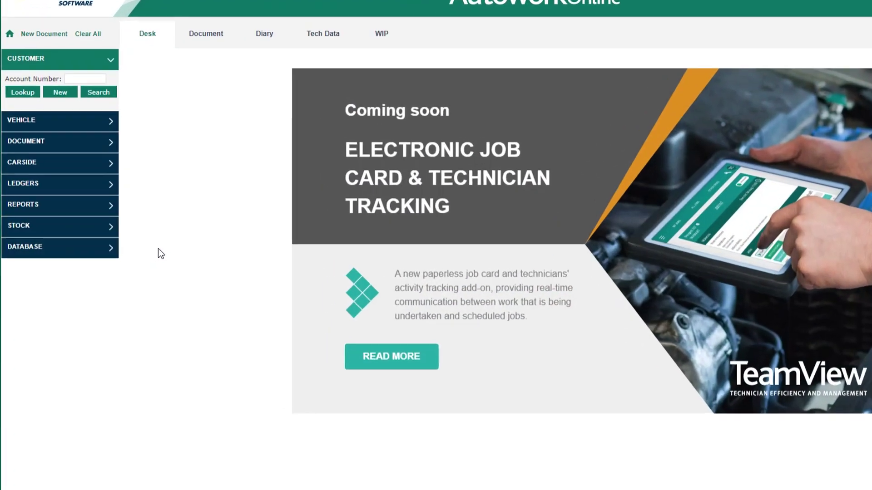
left_click(108, 247)
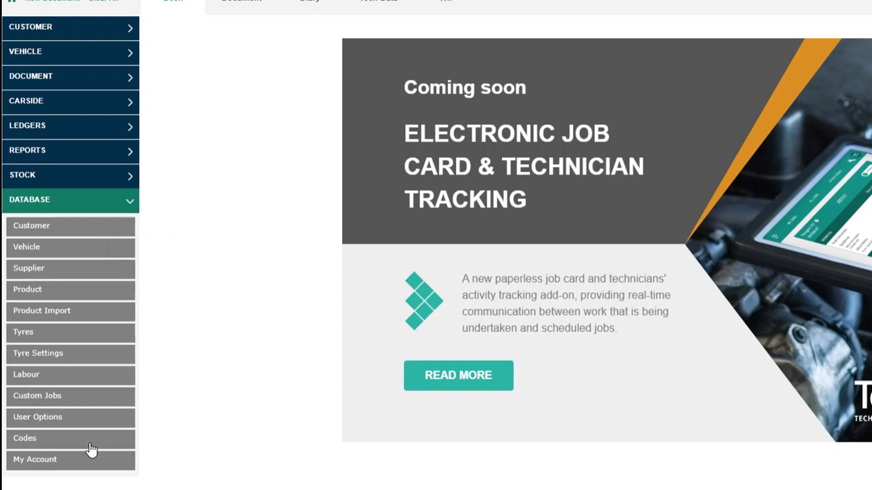
left_click(73, 463)
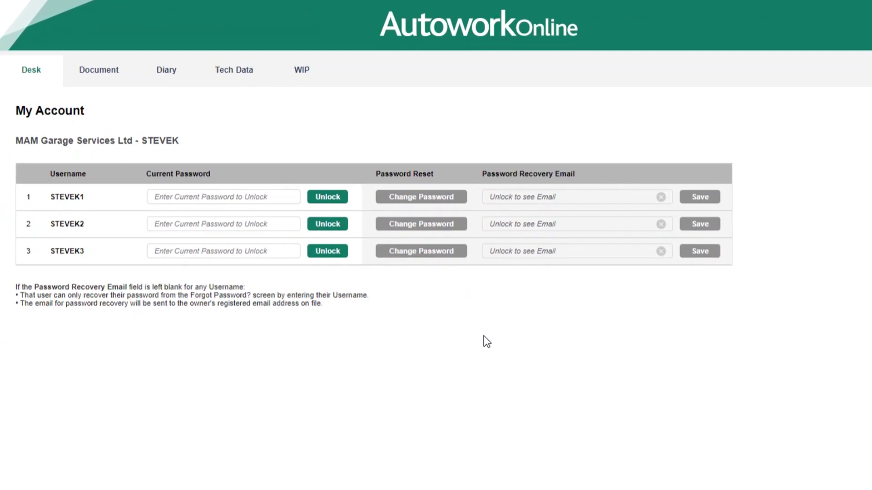
Unlock the first user's row by entering its current password
left_click(223, 196)
type("********")
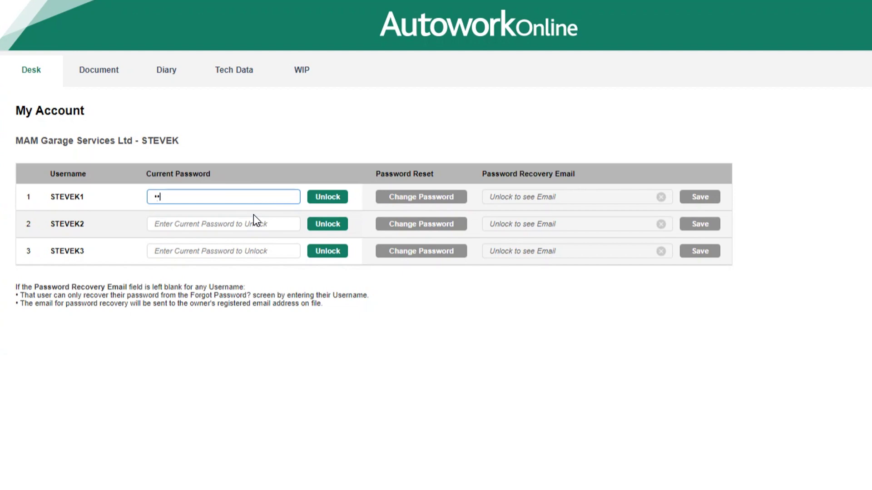
type("*****")
left_click(330, 199)
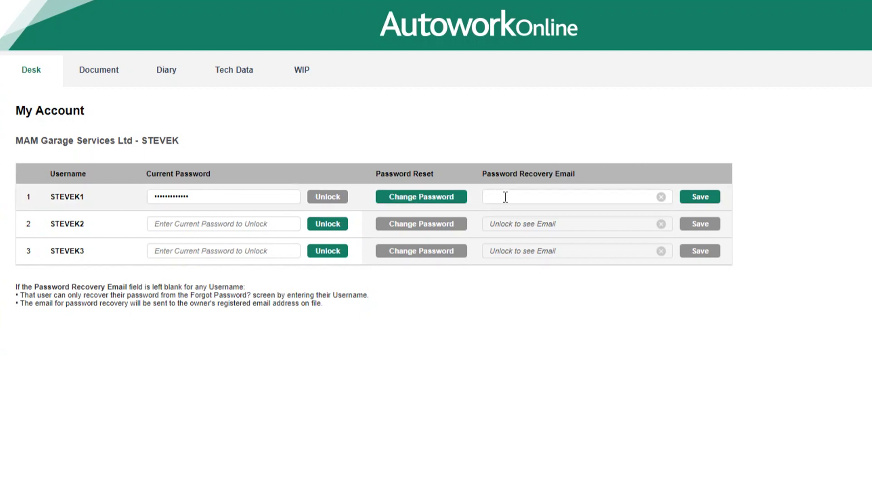
Save the user's recovery email address for the first row and acknowledge the verification notice
left_click(573, 199)
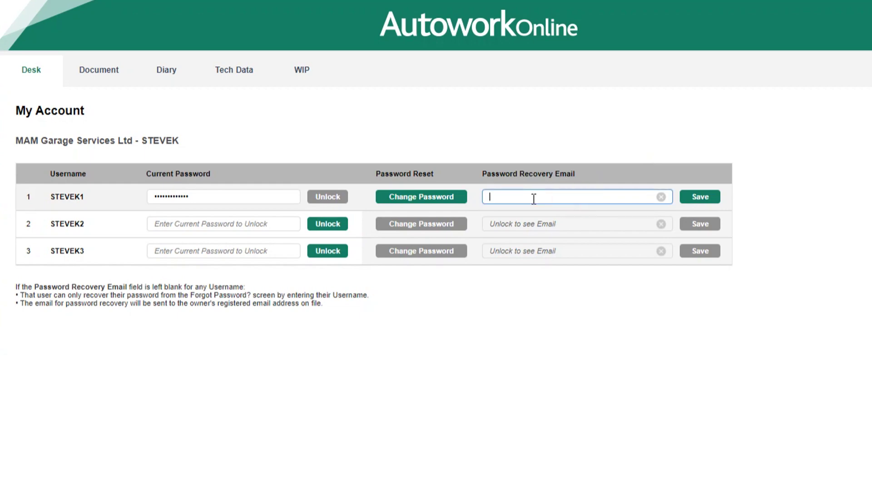
left_click(700, 196)
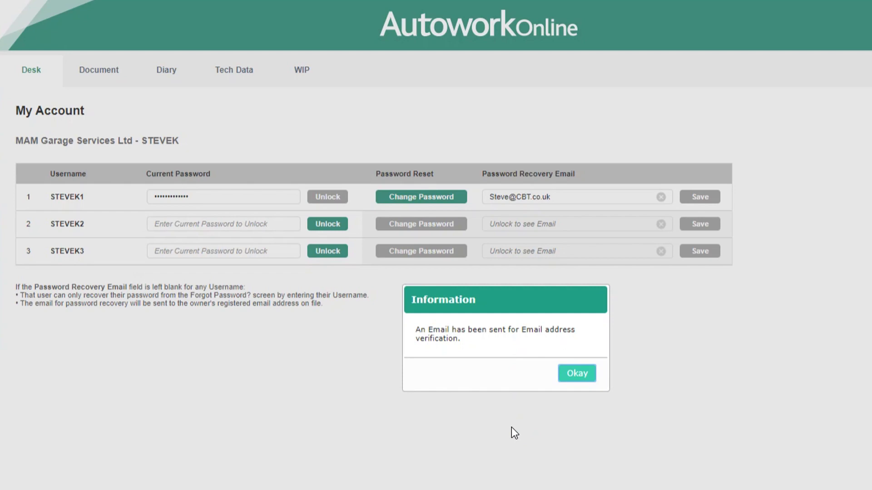
left_click(572, 374)
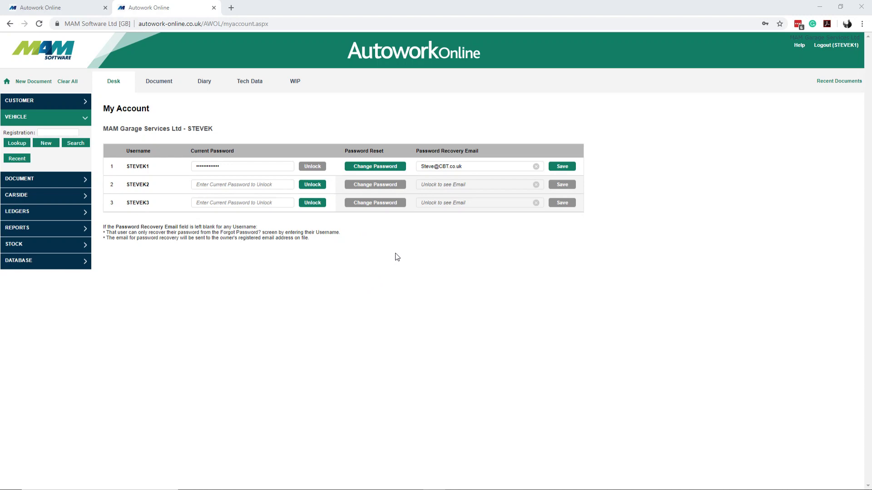
Open the first user's Change Password form, review its password requirements, then open Help
left_click(389, 171)
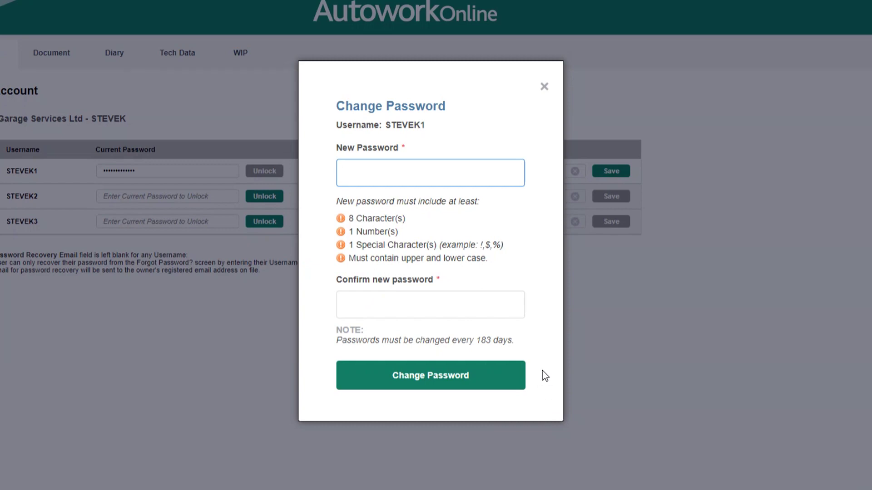
left_click(503, 262)
left_click_drag(402, 245, 480, 249)
left_click(368, 174)
left_click(428, 304)
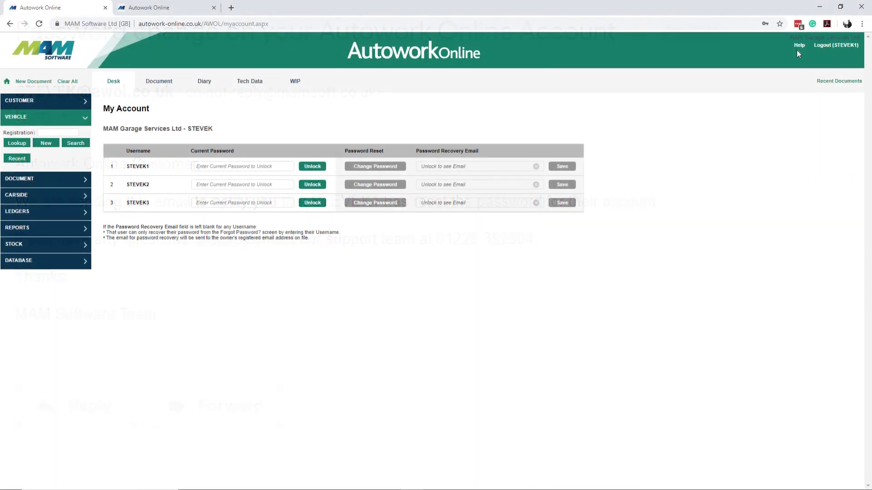
left_click(799, 45)
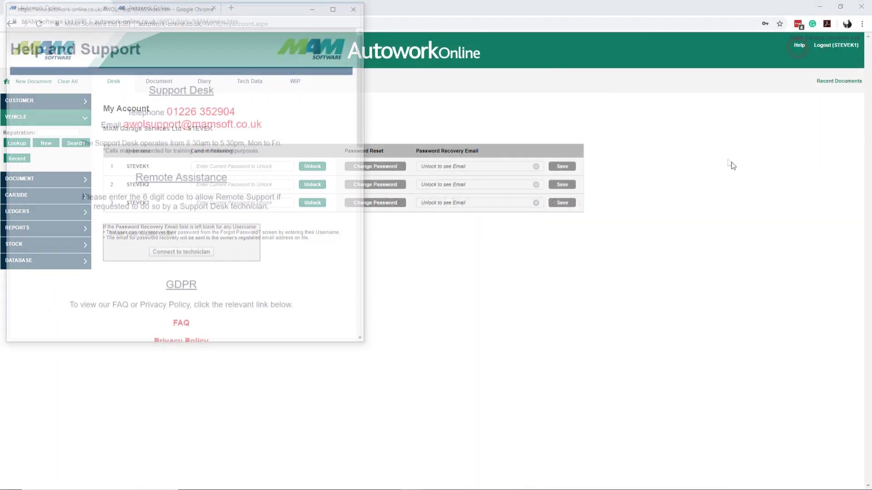
Move the Help and Support window to the centre of the screen
left_click_drag(280, 10, 484, 116)
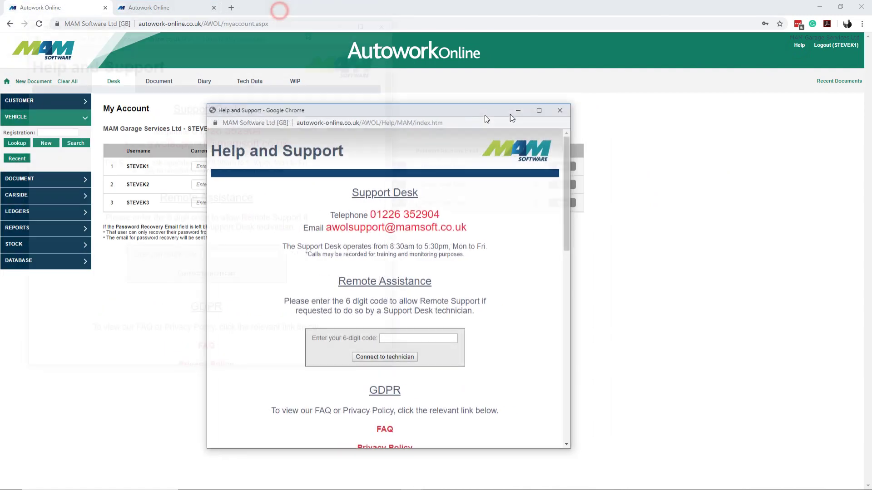